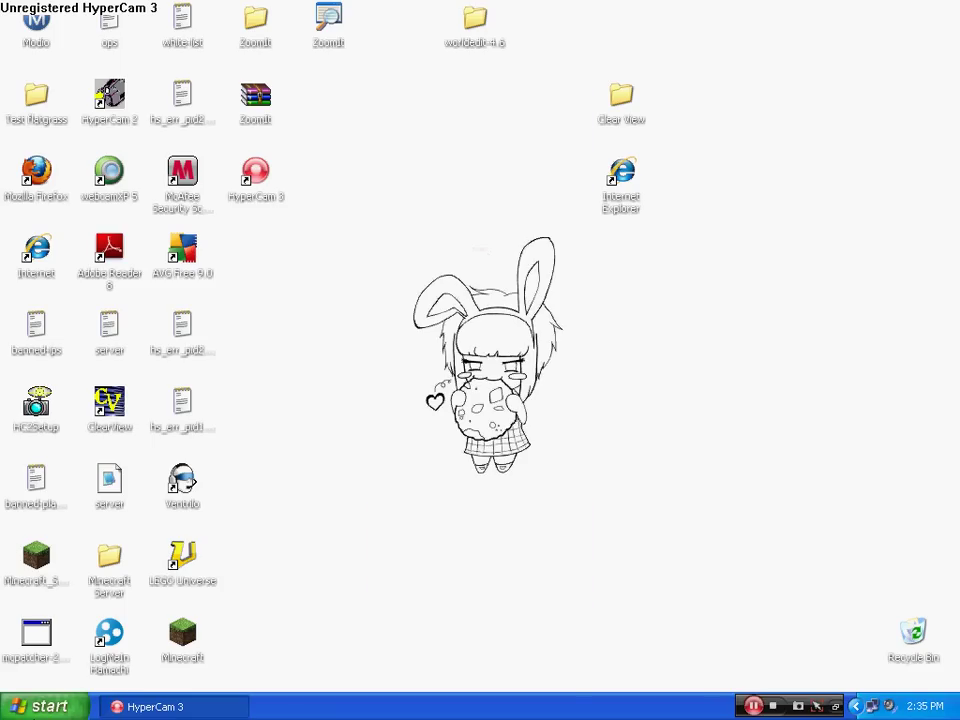
- Open the Voice settings of Sounds and Audio Devices through the Control Panel's Sounds, Speech, and Audio Devices category
click(45, 706)
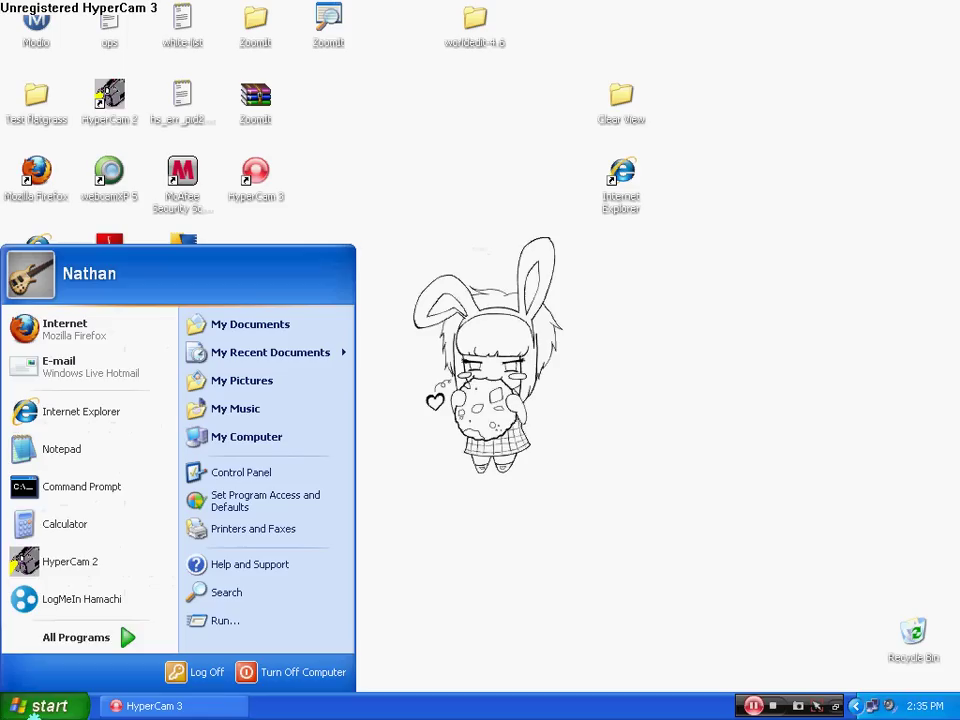
click(243, 476)
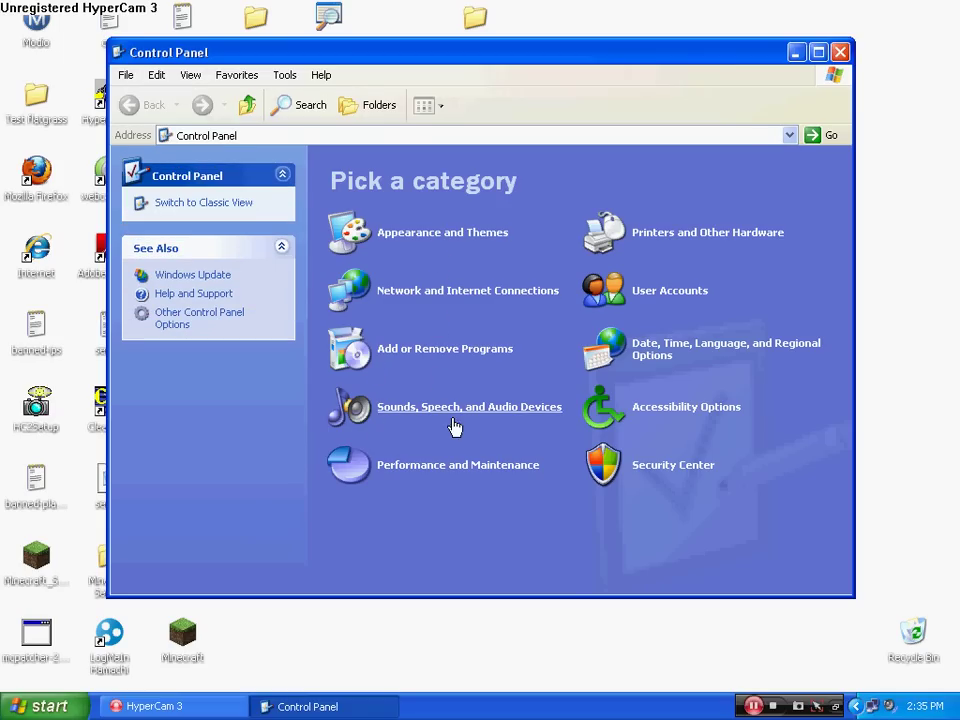
click(508, 412)
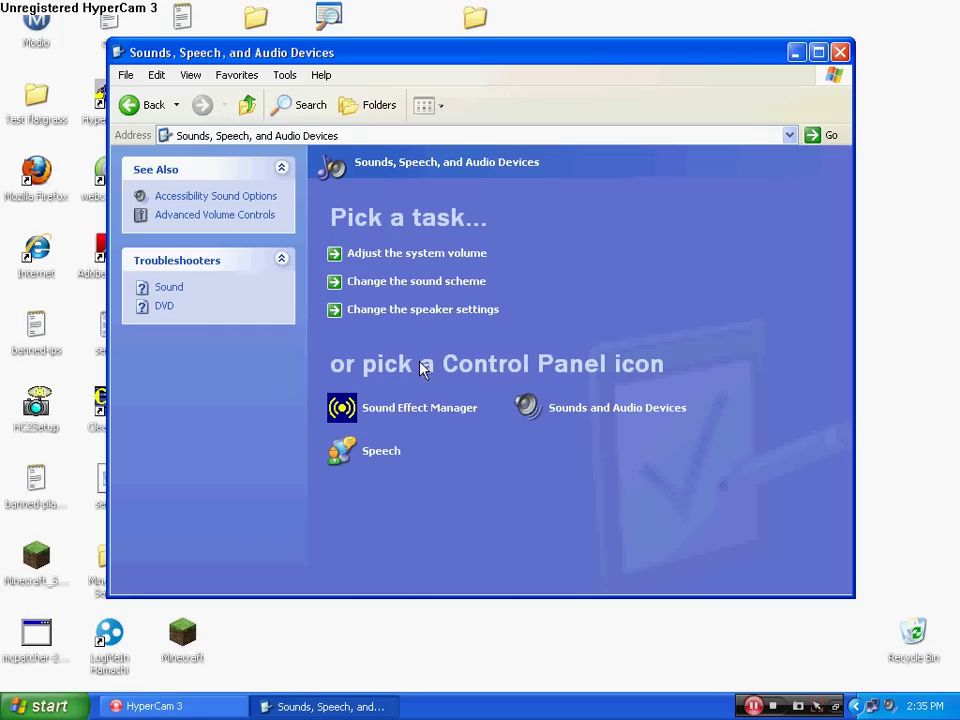
click(598, 418)
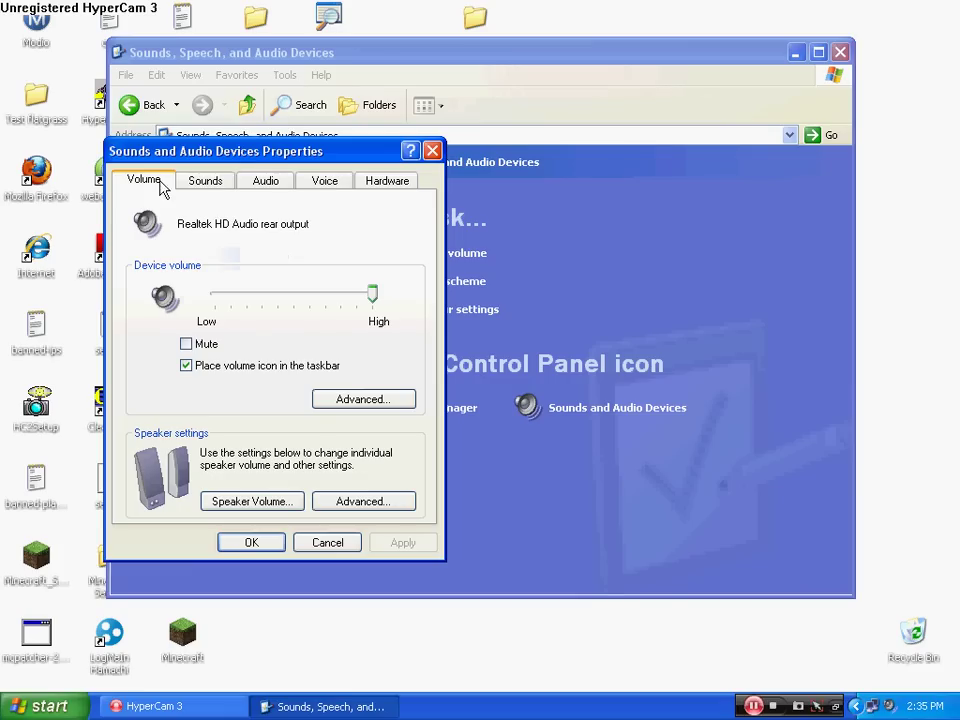
click(325, 181)
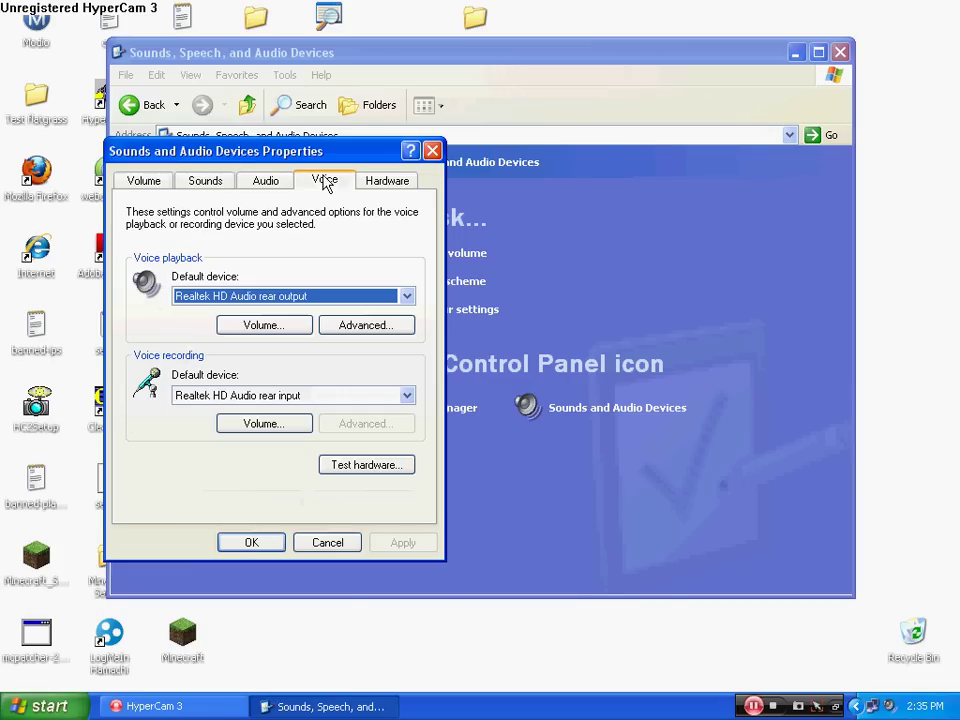
- Choose Realtek HD Audio rear output for voice playback and Realtek HD Audio rear input for voice recording
click(408, 298)
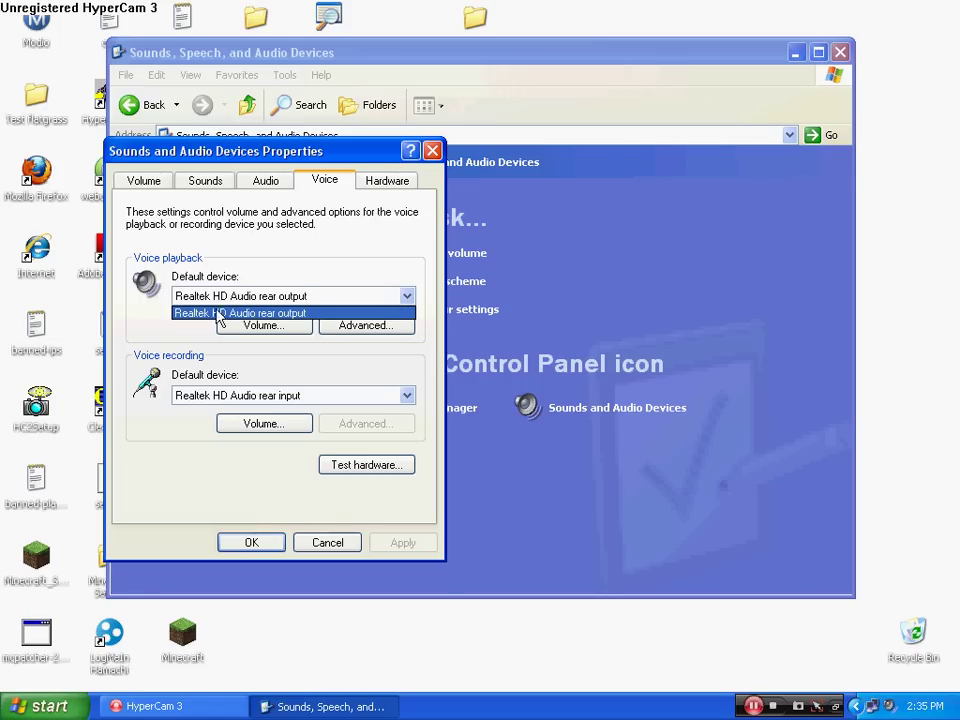
click(214, 313)
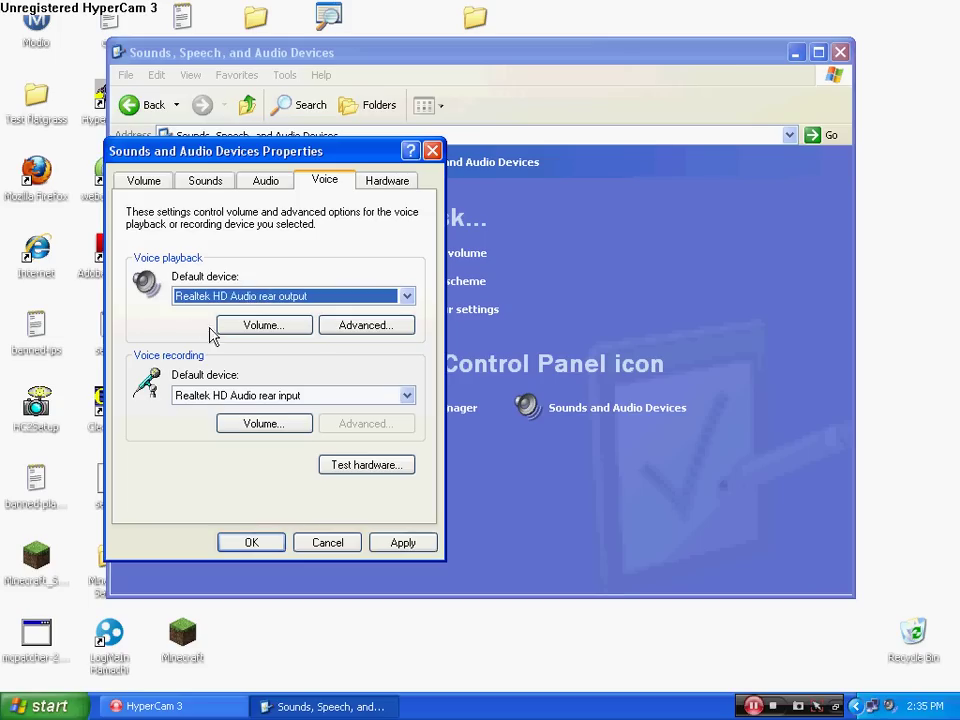
click(306, 396)
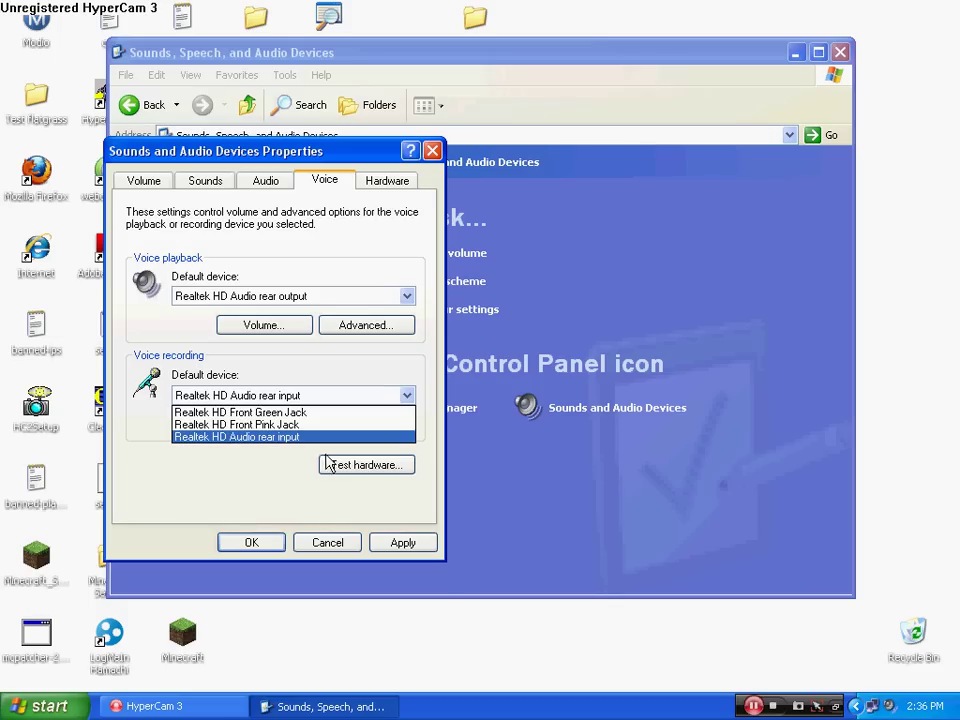
click(308, 480)
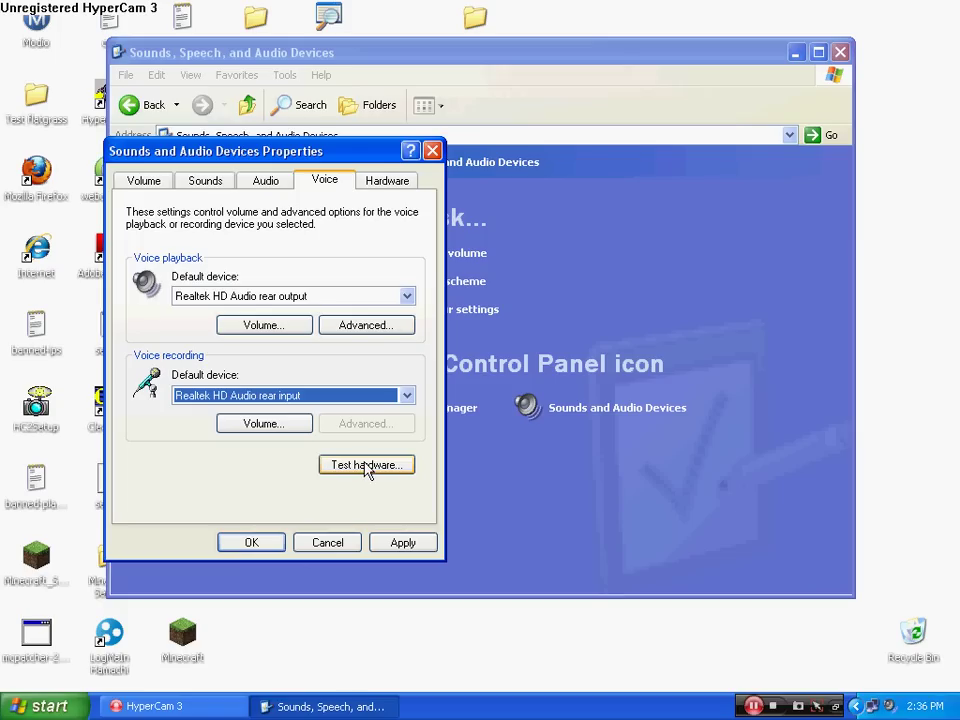
- Start the sound hardware test for the voice devices and close the Control Panel window behind it
click(367, 466)
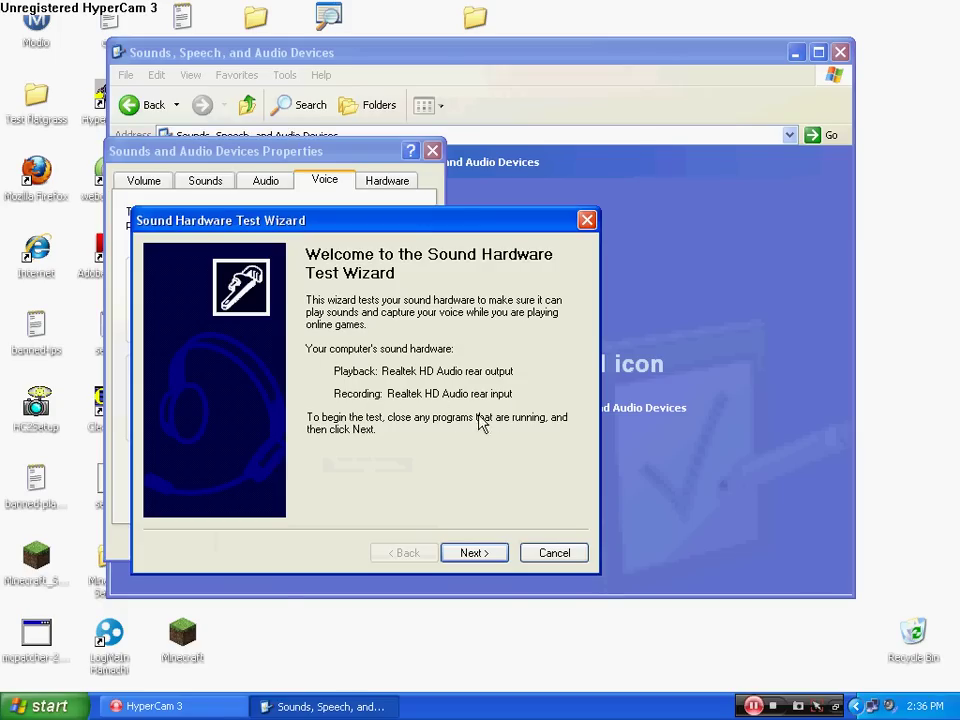
click(841, 53)
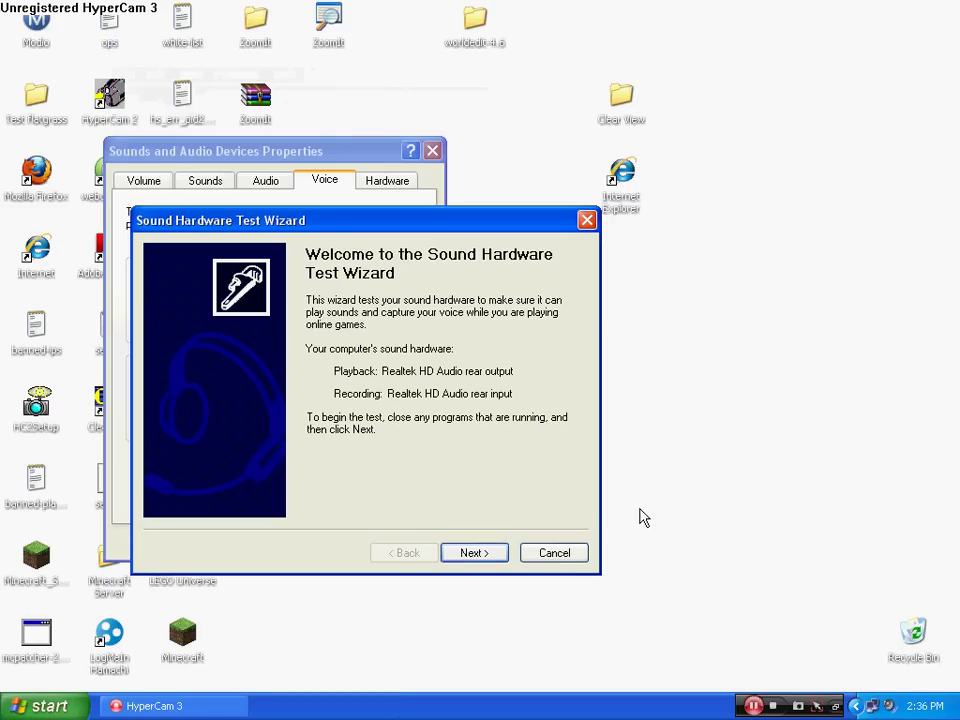
click(478, 557)
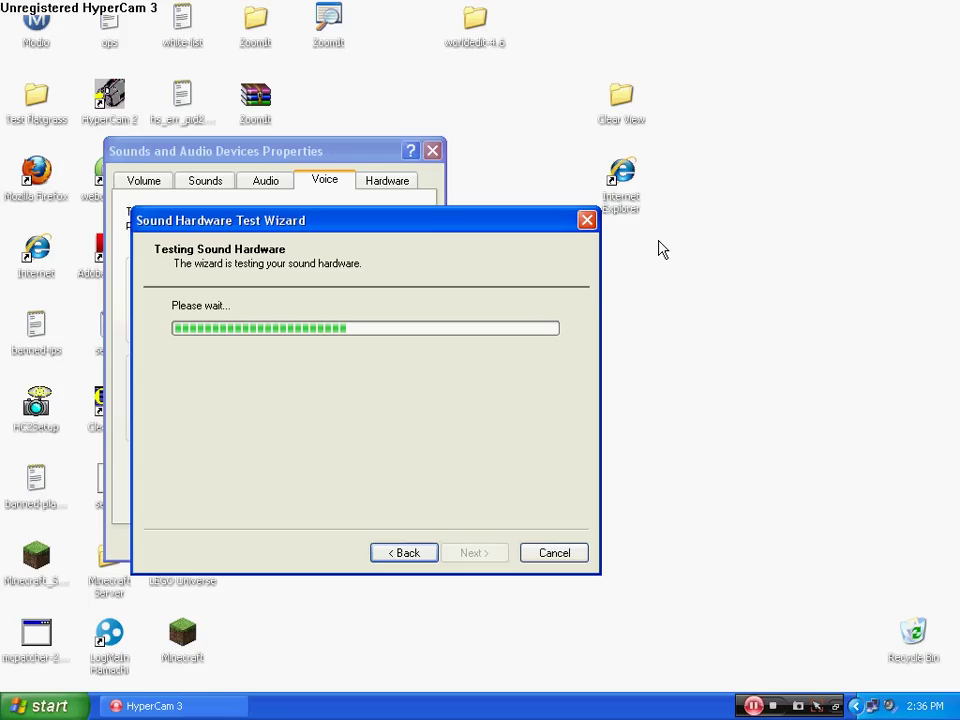
- Launch ZoomIt from the desktop and accept its options as they are
drag(714, 155, 884, 473)
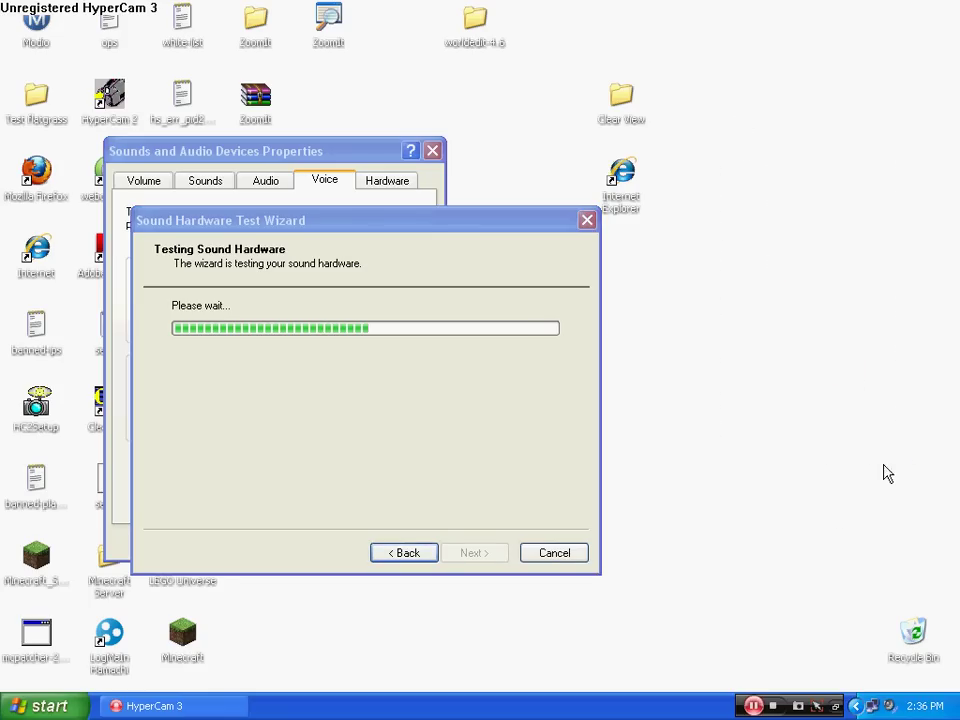
click(328, 28)
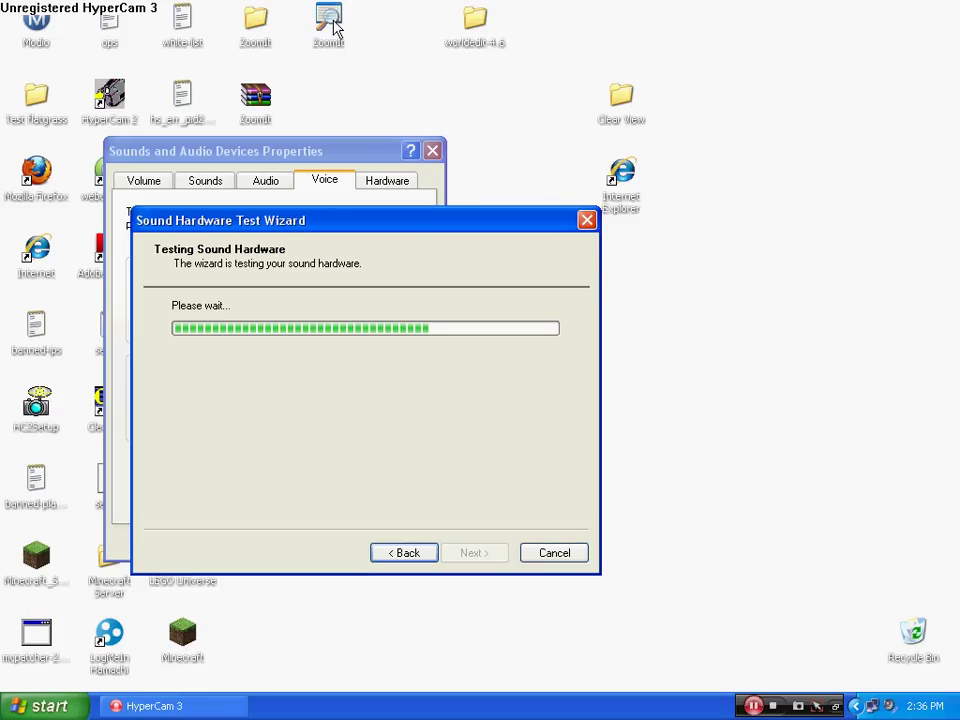
double_click(335, 25)
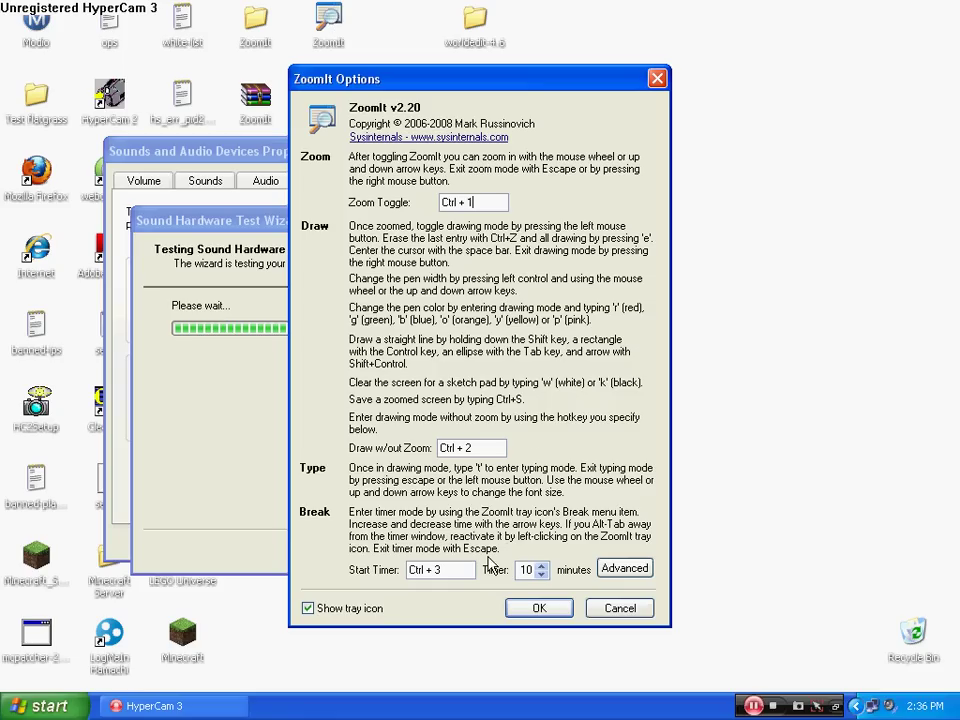
click(541, 609)
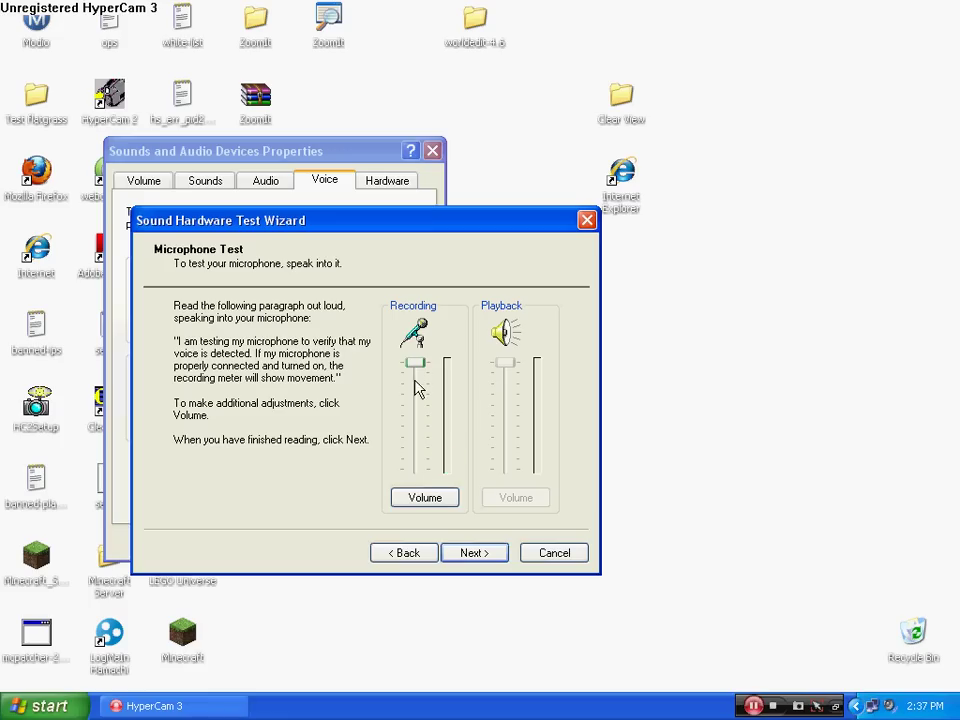
- Keep the recording level at maximum in the microphone test and continue to the speaker test
drag(415, 363, 439, 369)
click(464, 560)
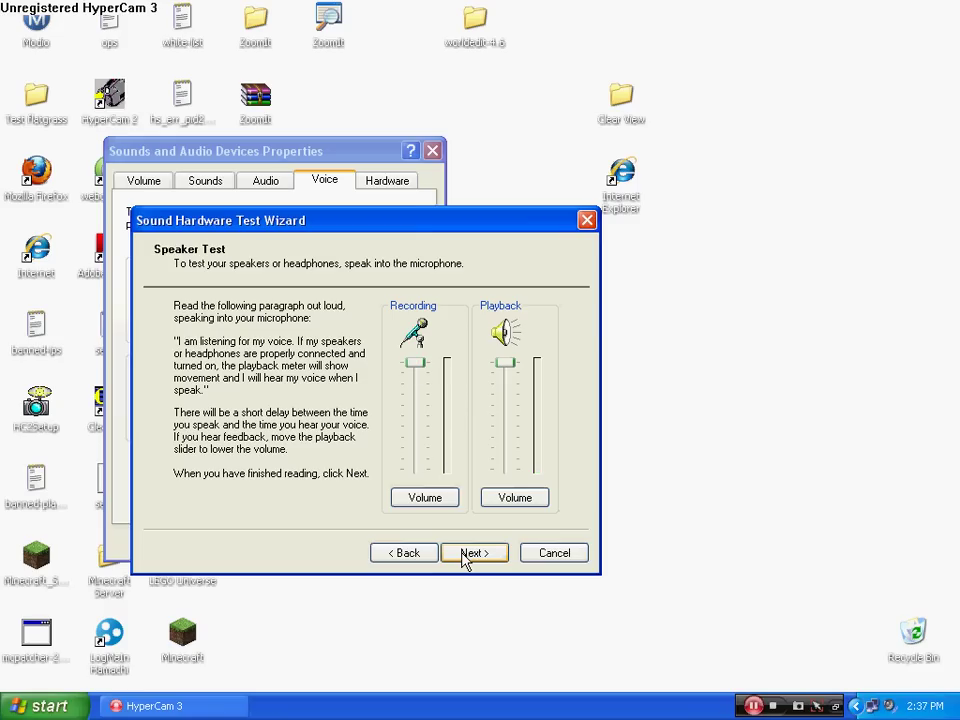
- Open Notepad and write "And this part is very annoying so im just gonna type this"
click(40, 706)
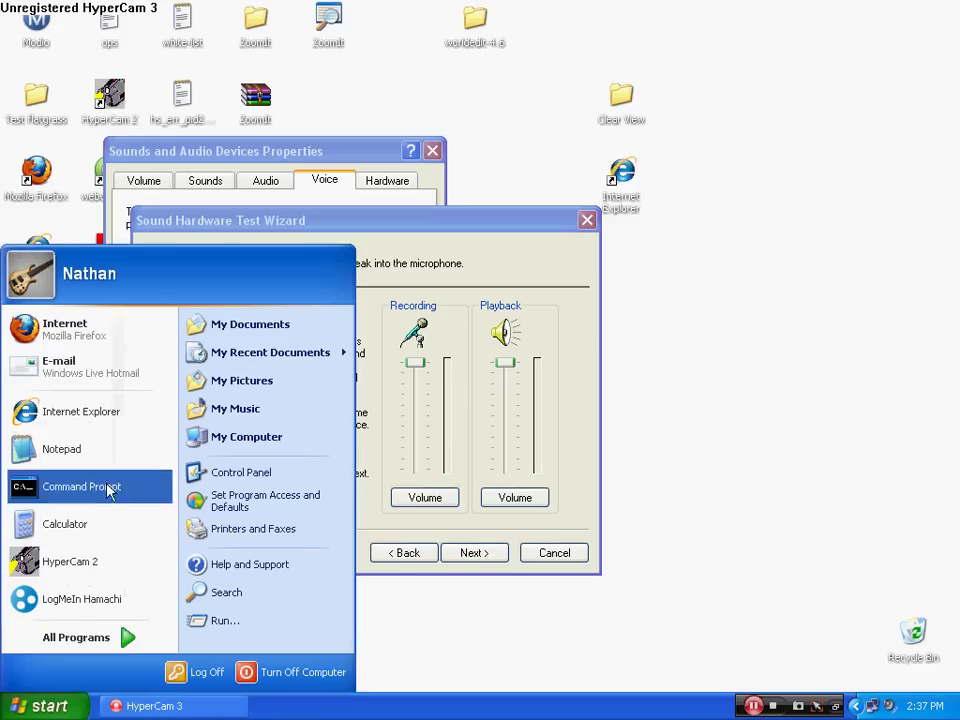
click(61, 449)
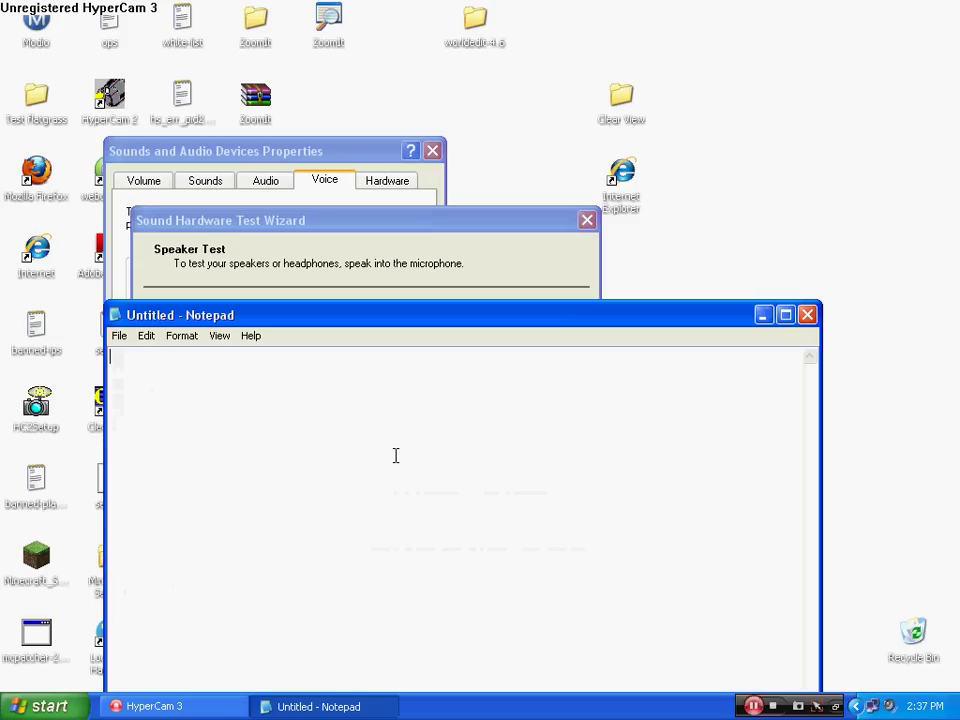
text(And this part is very)
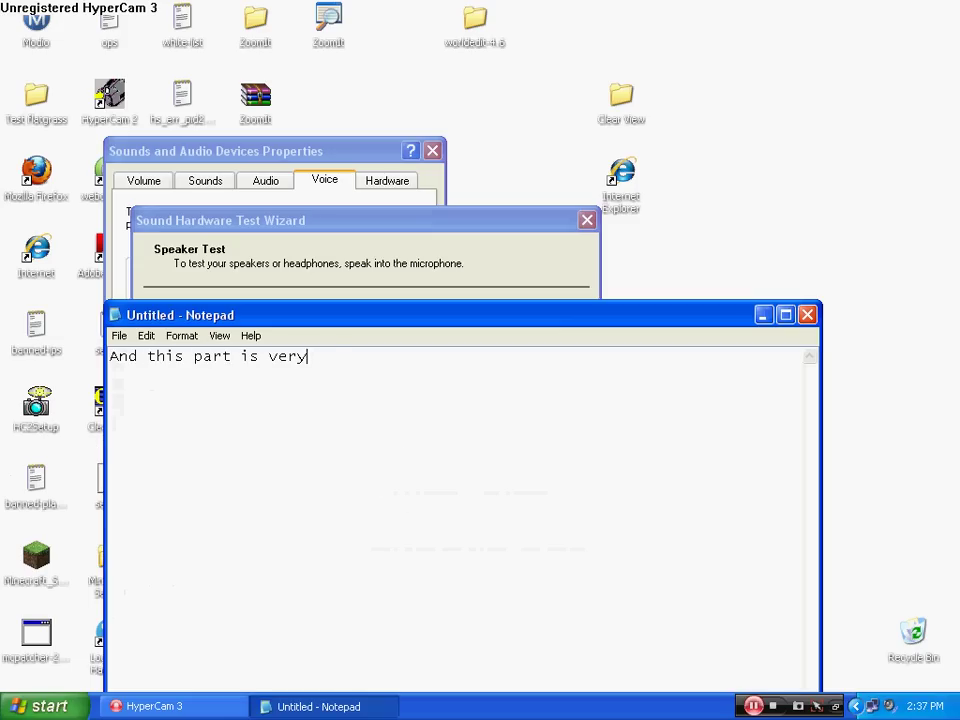
text( annoying so)
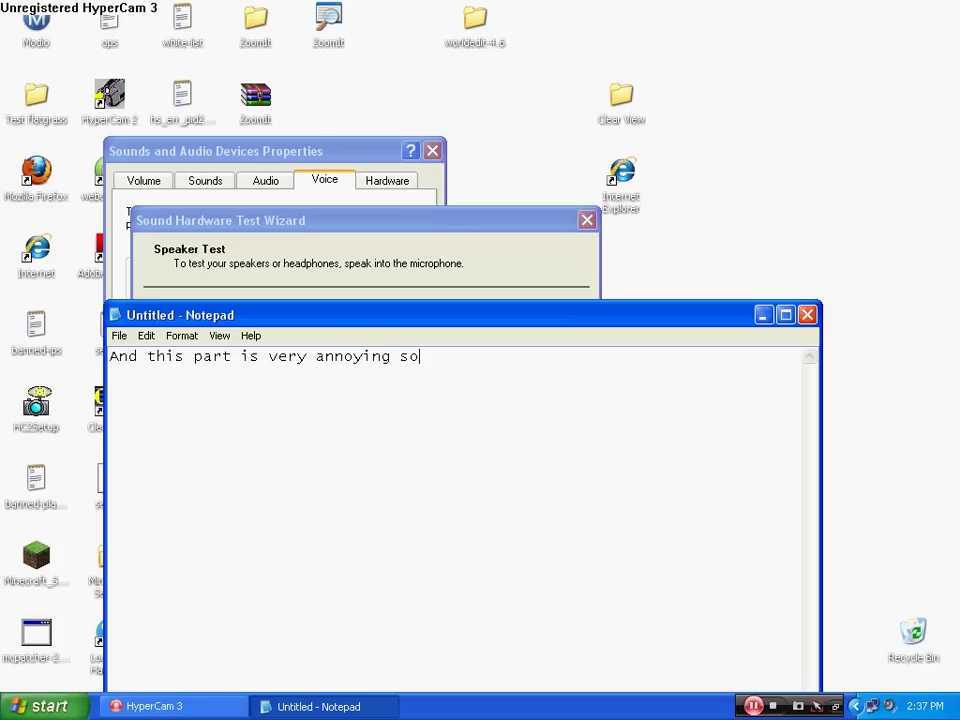
text( im just gonna type this)
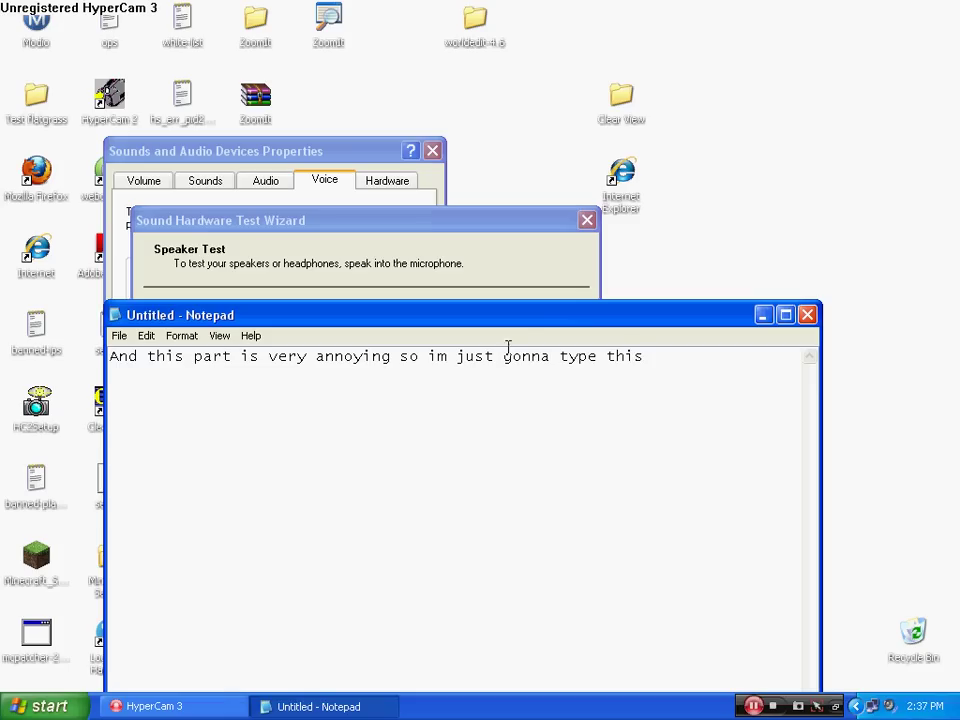
- Move Notepad below the test's volume meters and add the lines "Say that rite there" and "Im my own spell check :P"
drag(528, 316, 553, 545)
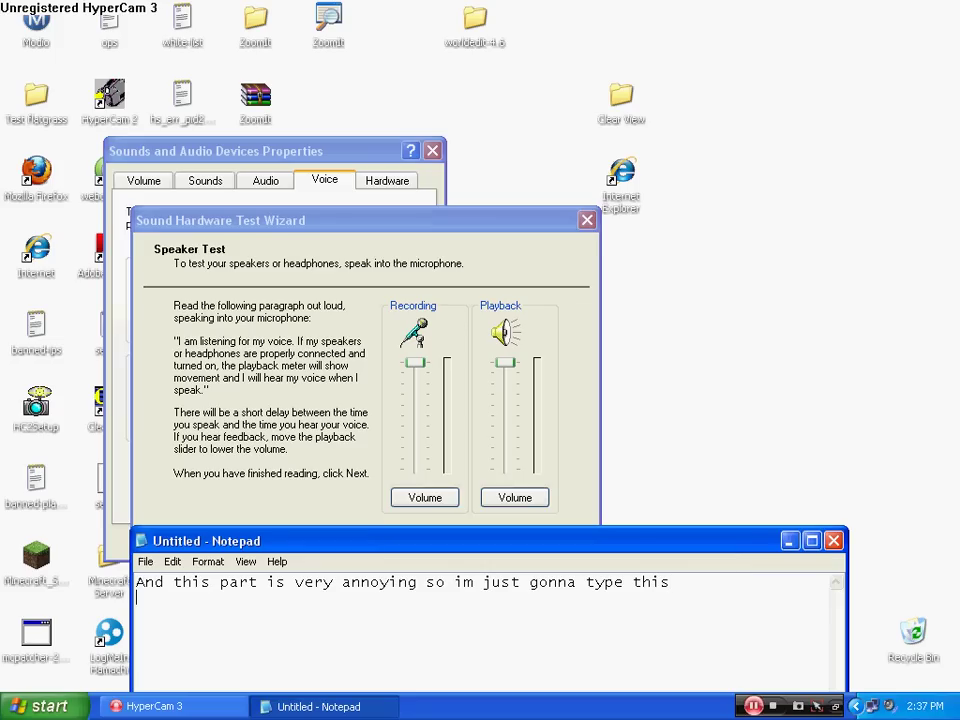
key(Return)
text(Say that rite that)
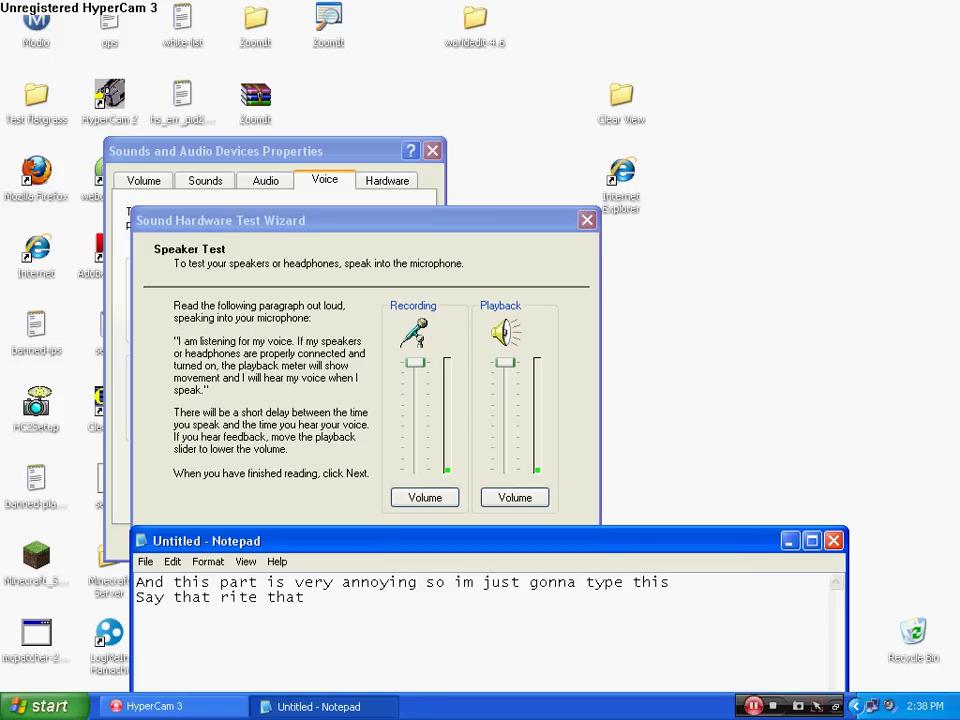
key(BackSpace)
key(BackSpace)
text(ere Im my )
text(own )
text(spel)
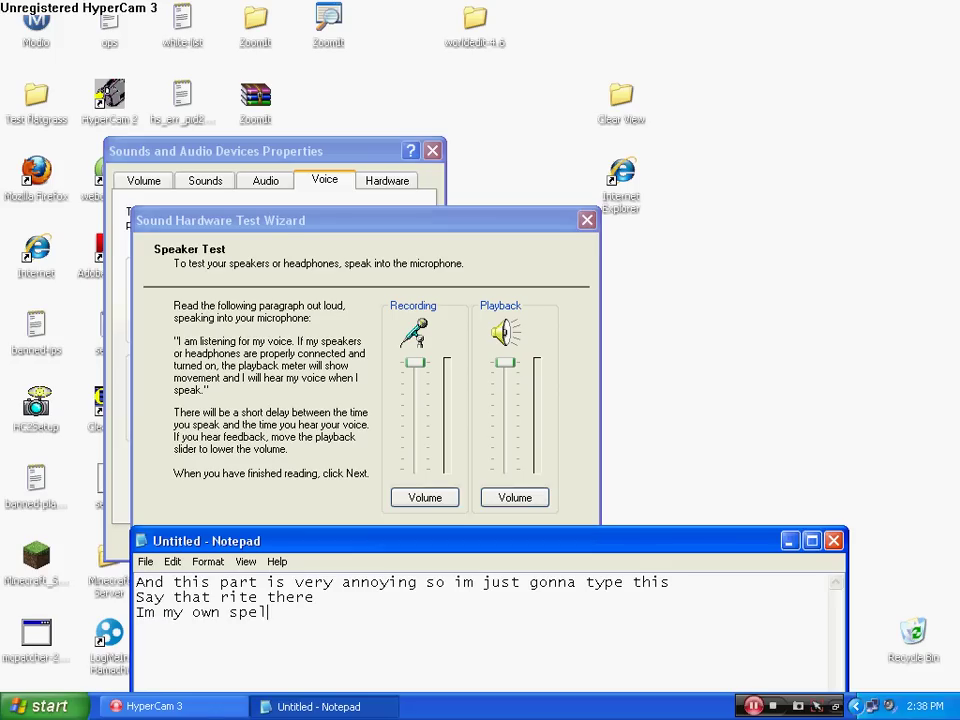
text(l check :P)
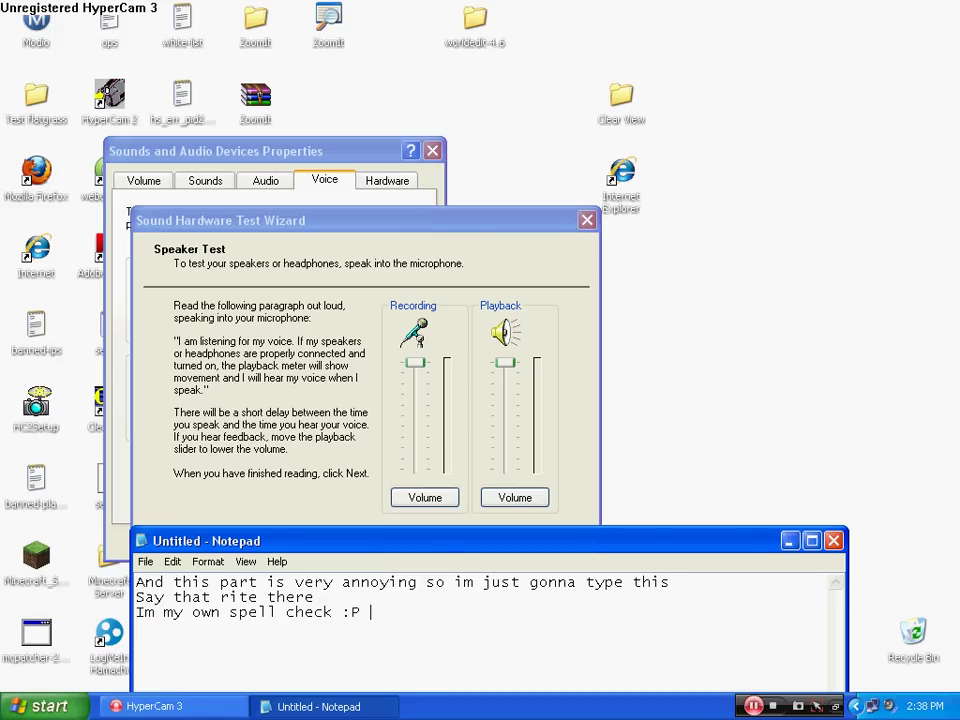
- Continue the third line with "You should be able to hear yourself talk but if u cant then u selected the rong option"
text(You should be able to hear)
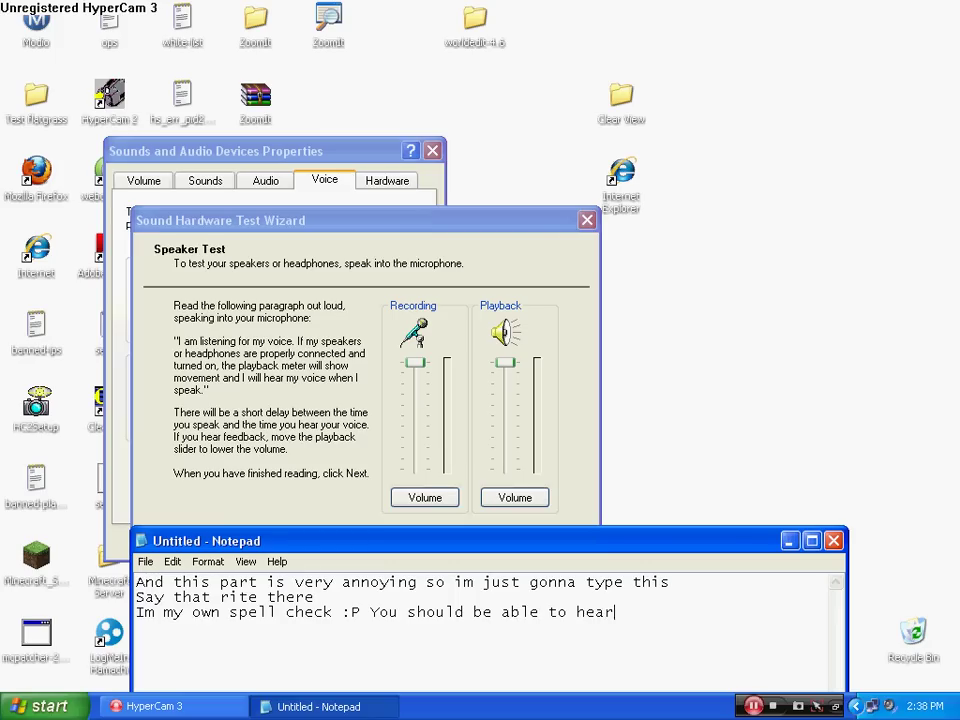
text( yourself talk )
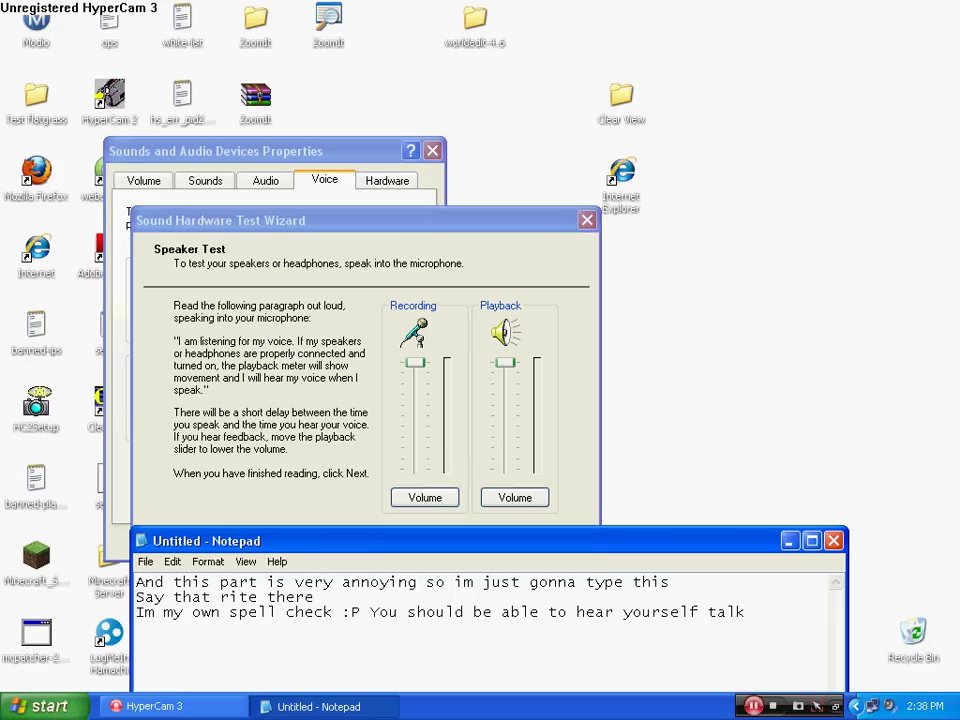
text(but if u cant t)
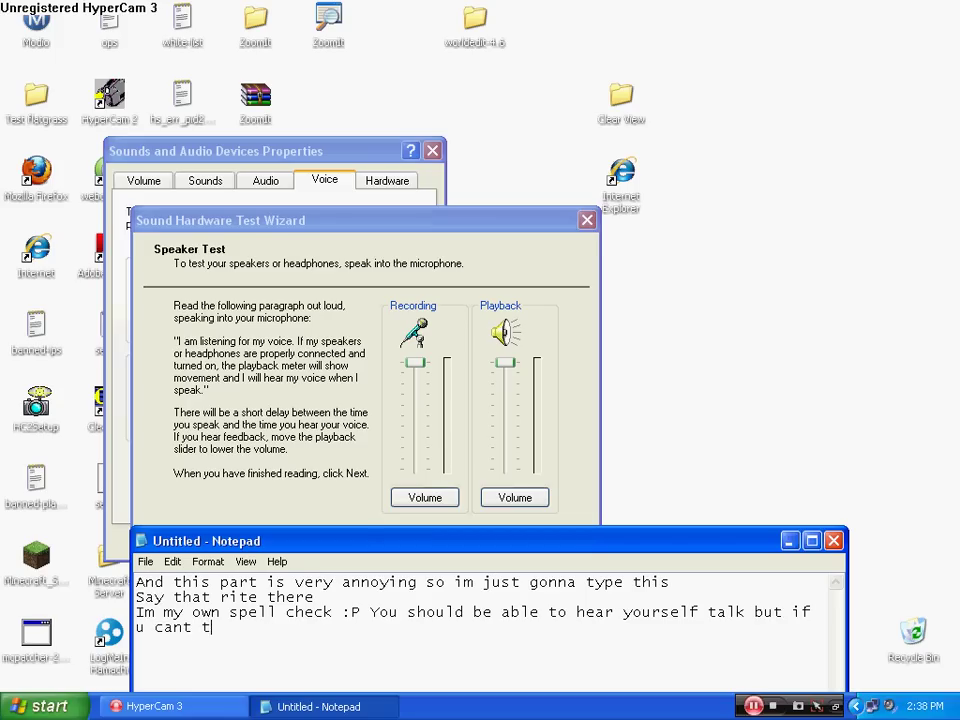
text(hen u type the)
key(BackSpace)
key(BackSpace)
key(BackSpace)
key(BackSpace)
key(BackSpace)
key(BackSpace)
key(BackSpace)
key(BackSpace)
key(BackSpace)
text(sel)
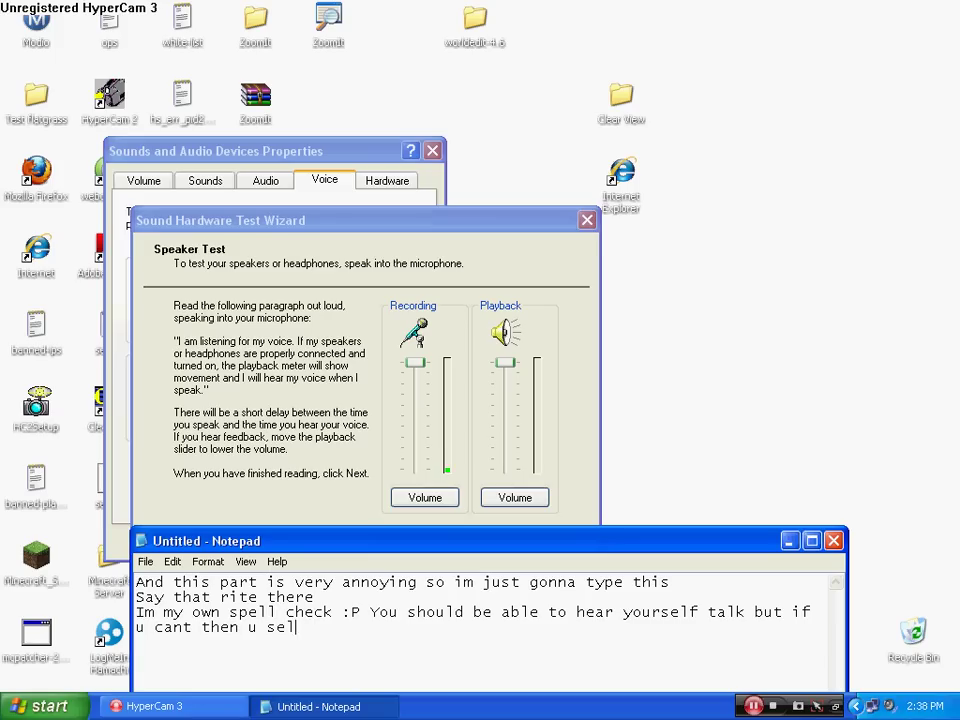
text(ected the rong)
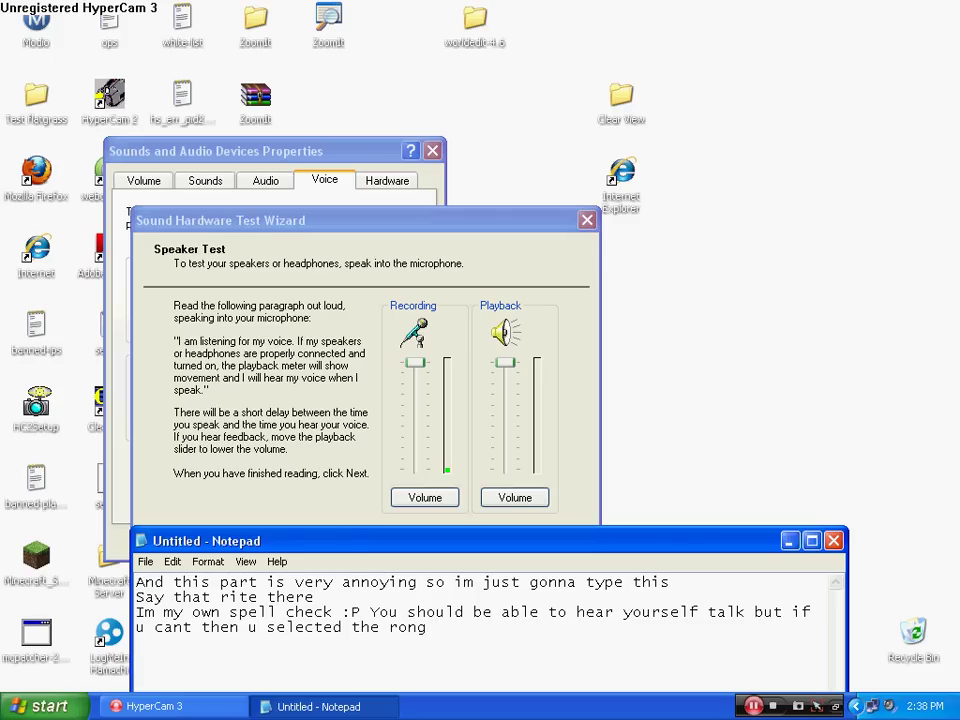
text( option)
- Add the lines "u should be able to hear yourself like so" and "I hate this :P" to the note
key(Return)
text(u)
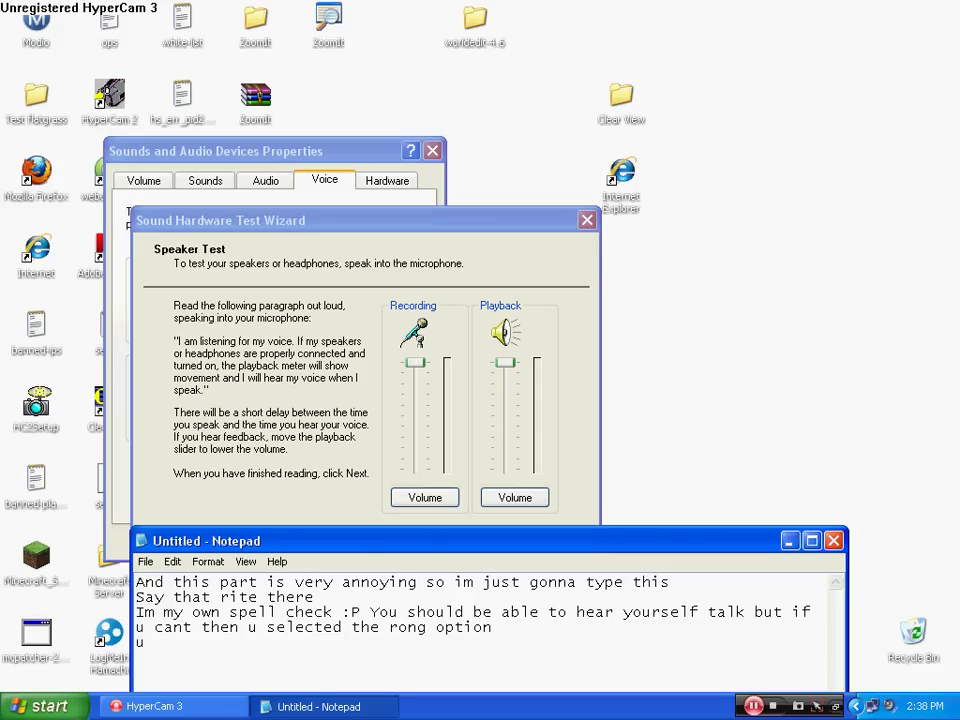
text( should be able to hear )
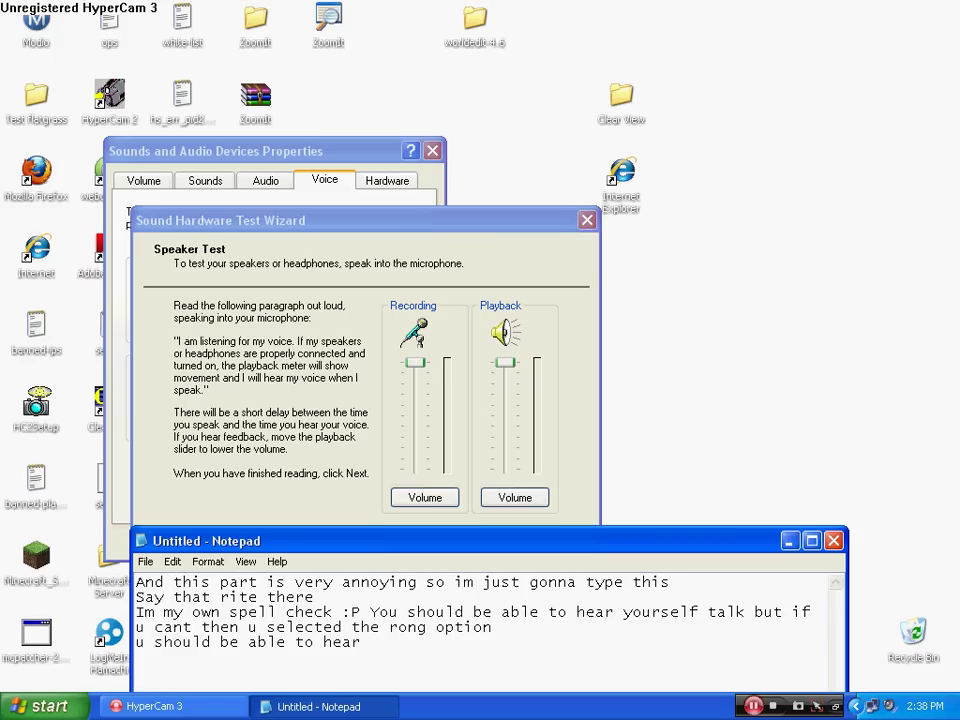
text(tourself)
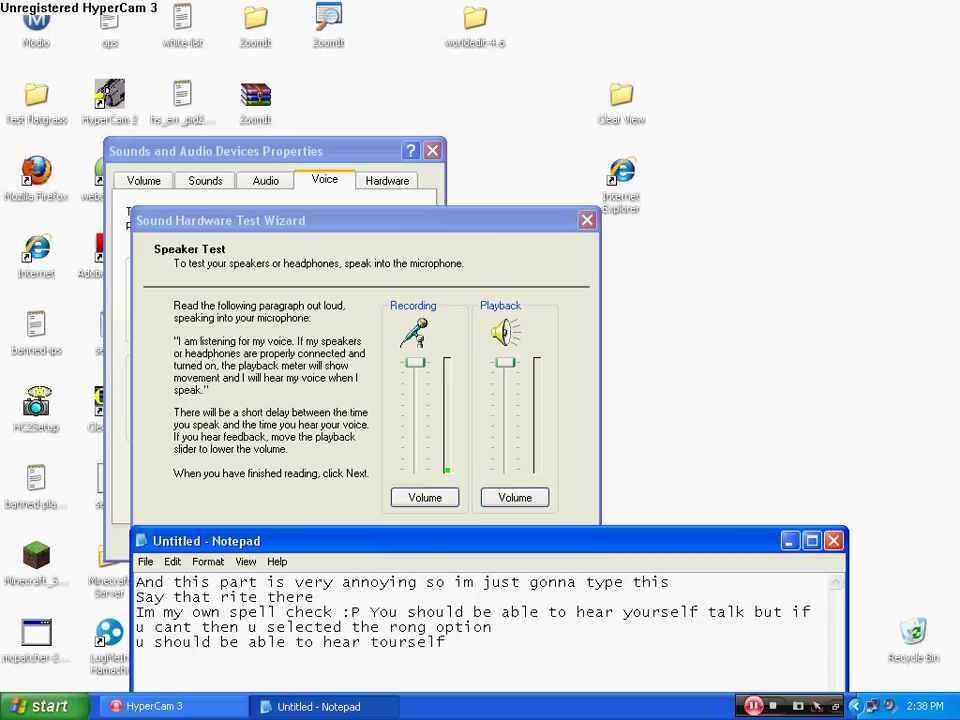
click(370, 642)
key(Delete)
text(y)
click(484, 655)
text(likle so)
key(BackSpace)
key(BackSpace)
key(BackSpace)
key(BackSpace)
key(BackSpace)
text(e so)
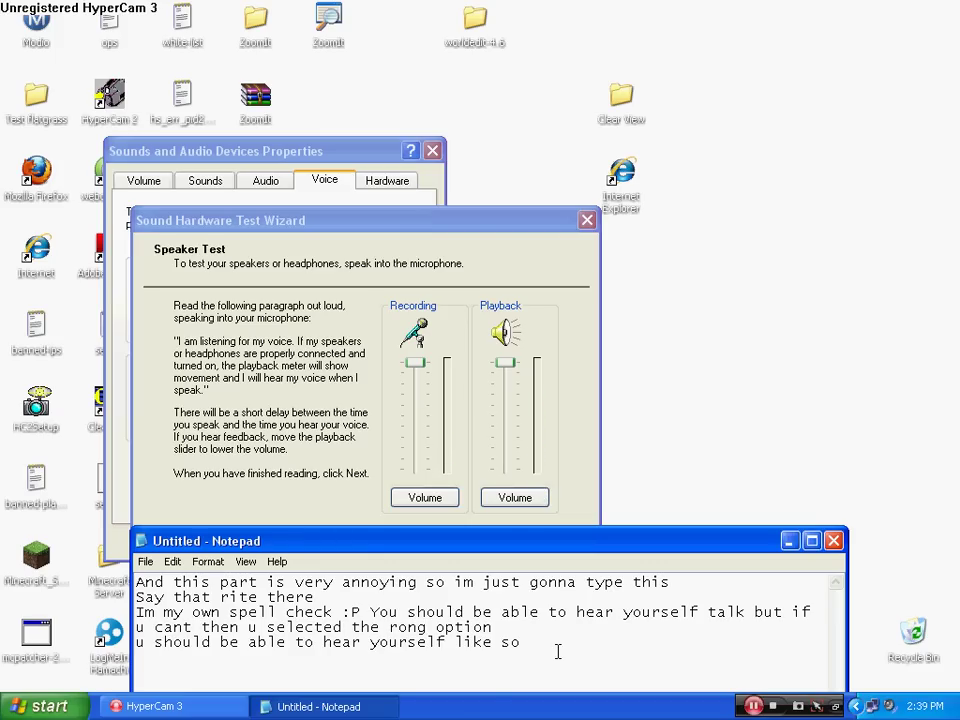
text(I hate  this :P)
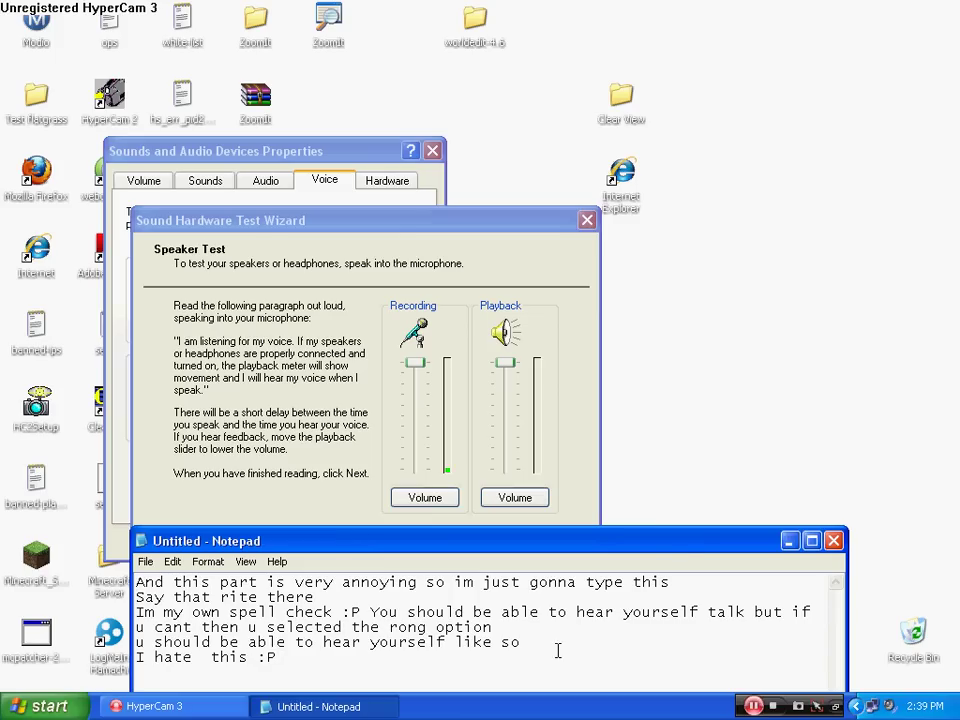
- Move Notepad clear of the wizard and finish the speaker test, advancing to the completion page
drag(632, 542, 632, 596)
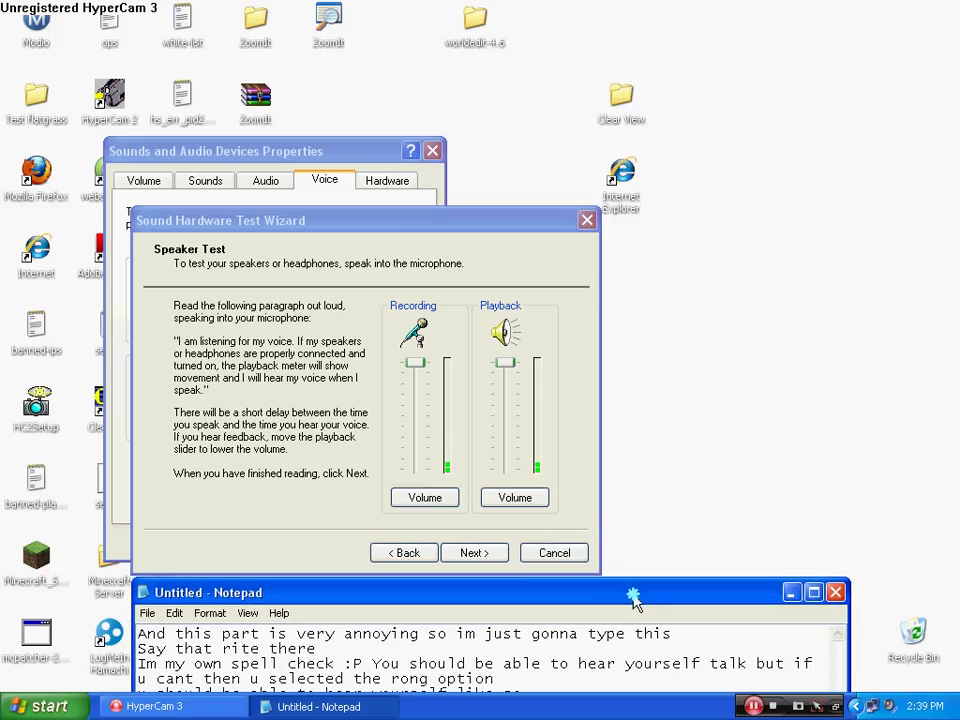
click(476, 556)
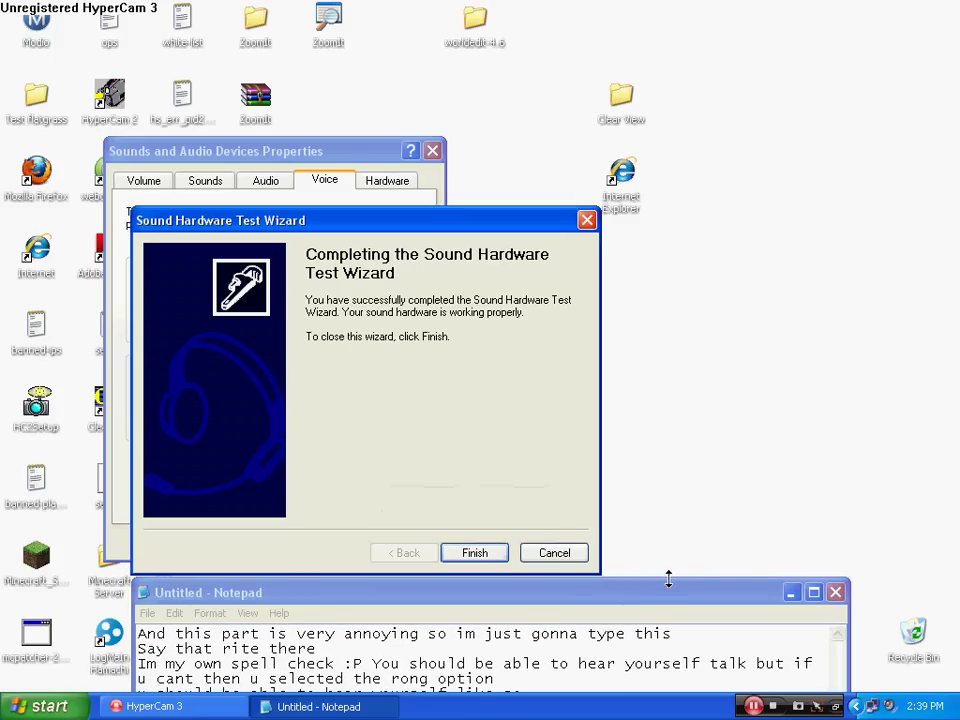
- Close the untitled Notepad note without saving it
drag(669, 578, 632, 556)
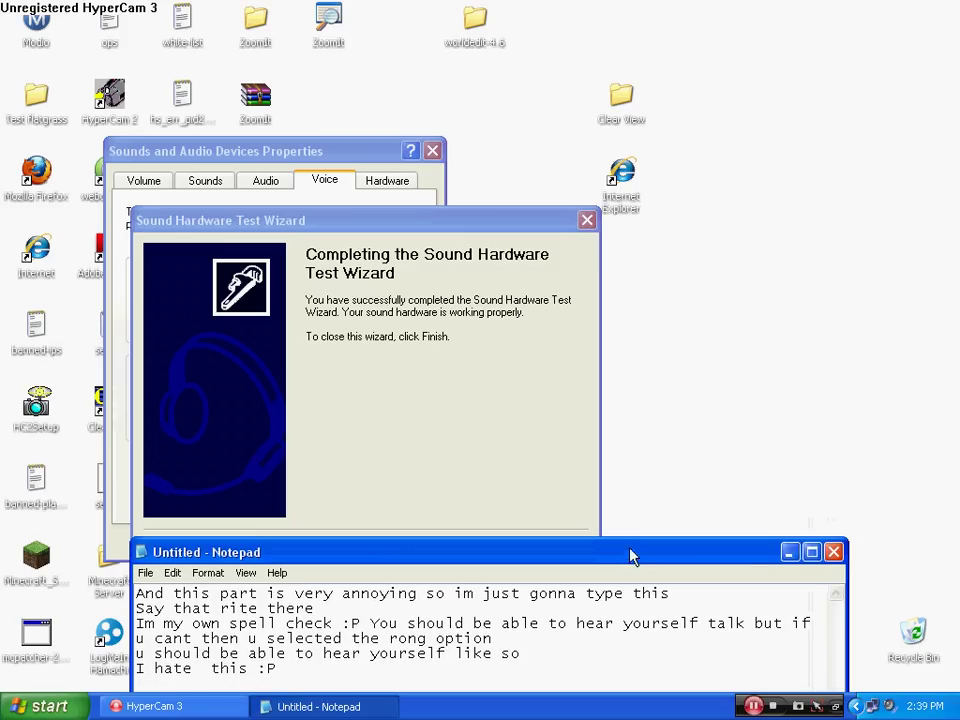
click(834, 553)
click(458, 408)
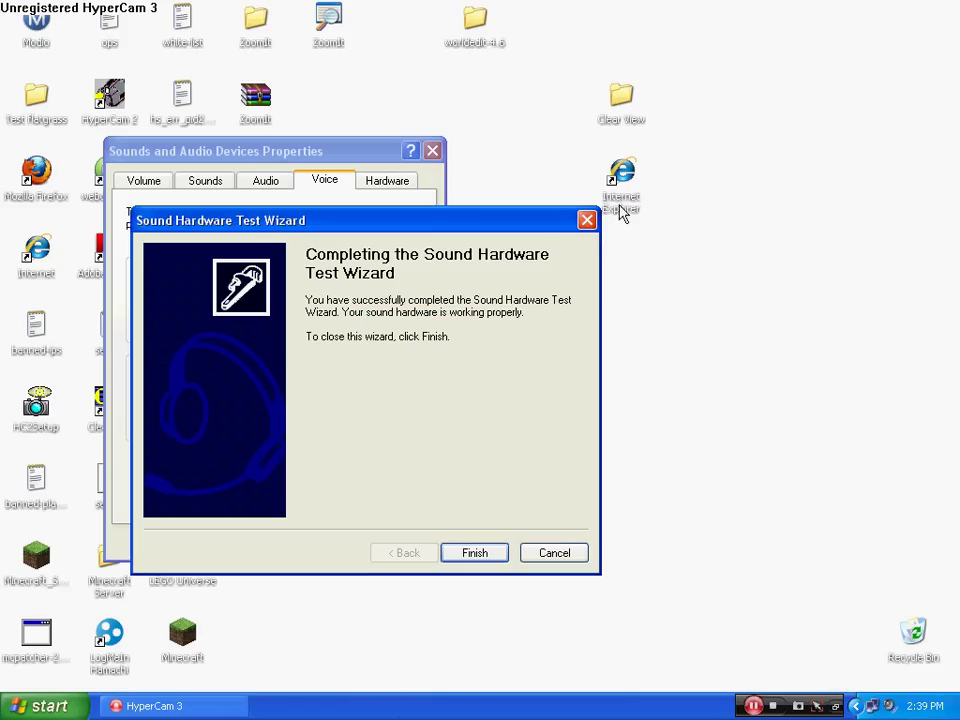